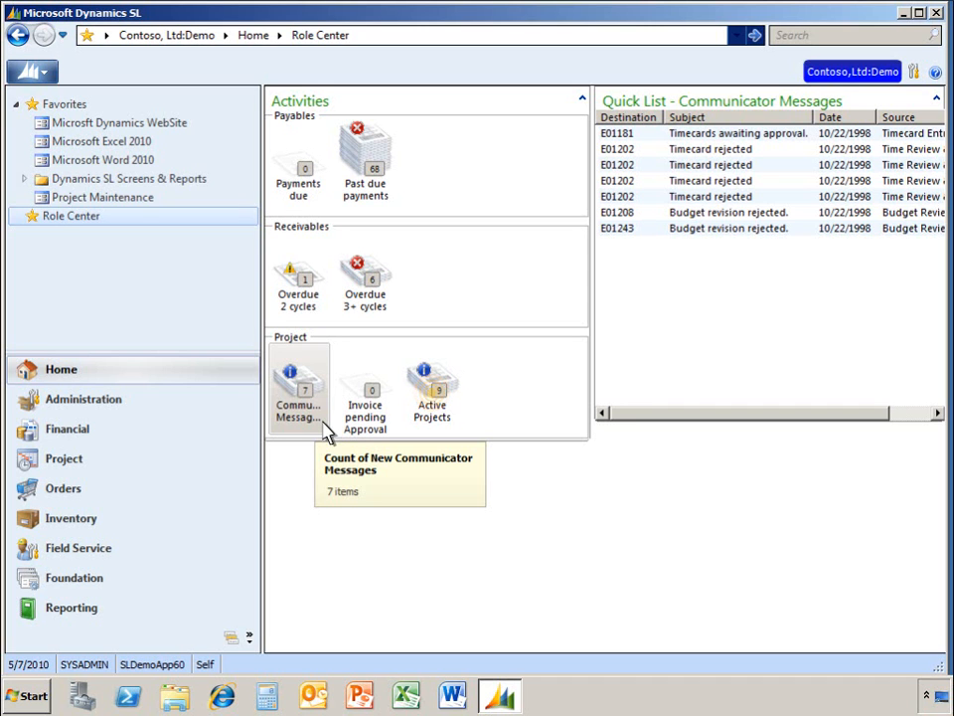
List the active projects, and create a new SharePoint site titled "Game Development" for project SW-123001 from Project Maintenance
click(434, 398)
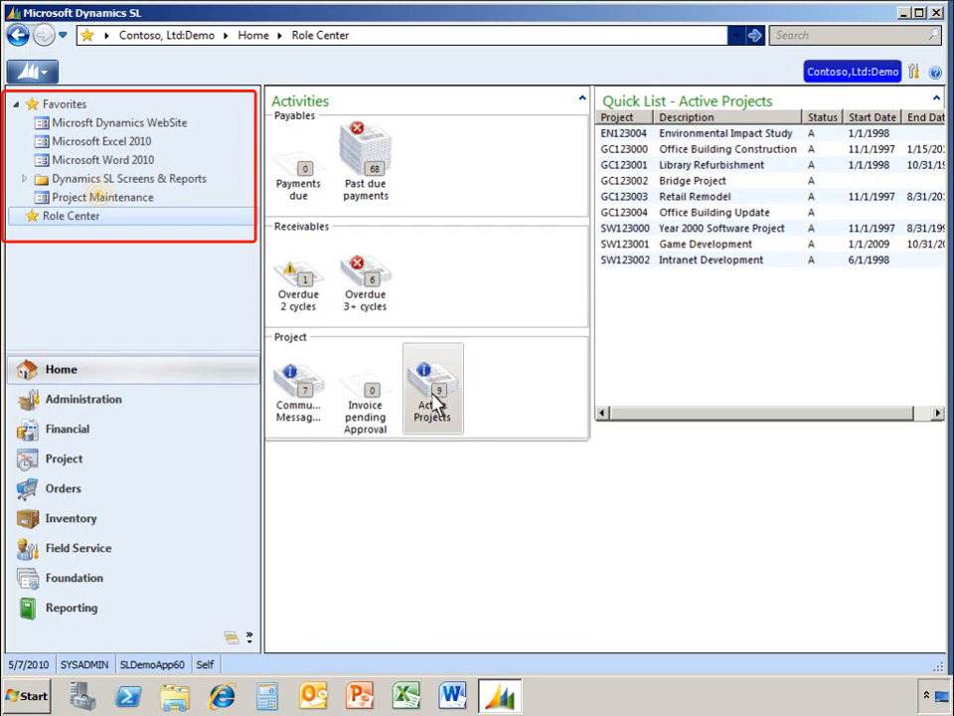
click(105, 198)
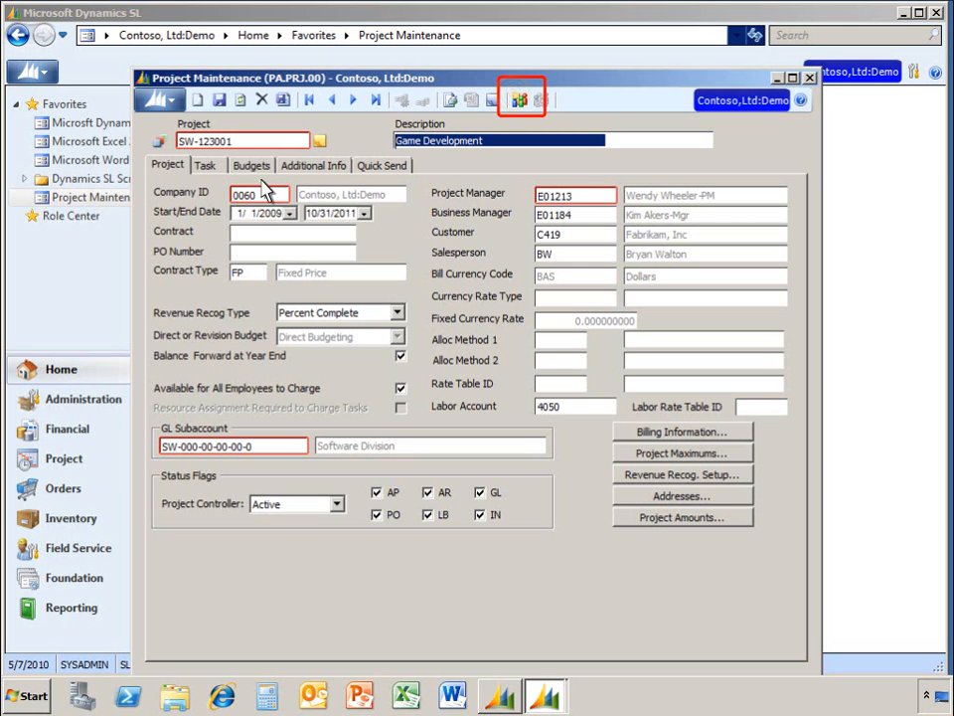
click(518, 99)
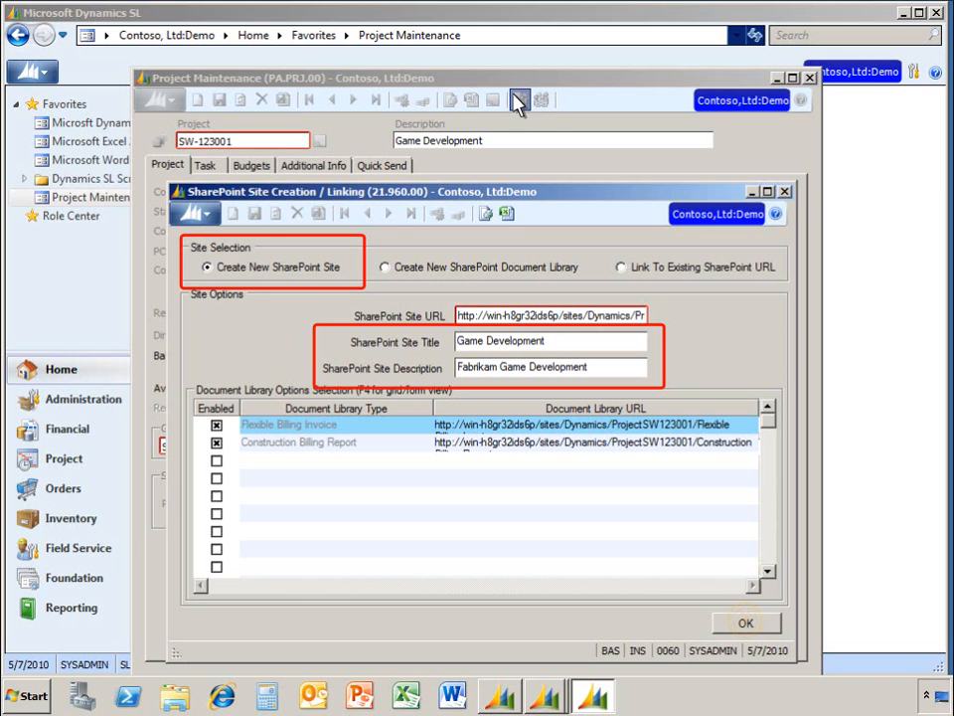
click(746, 624)
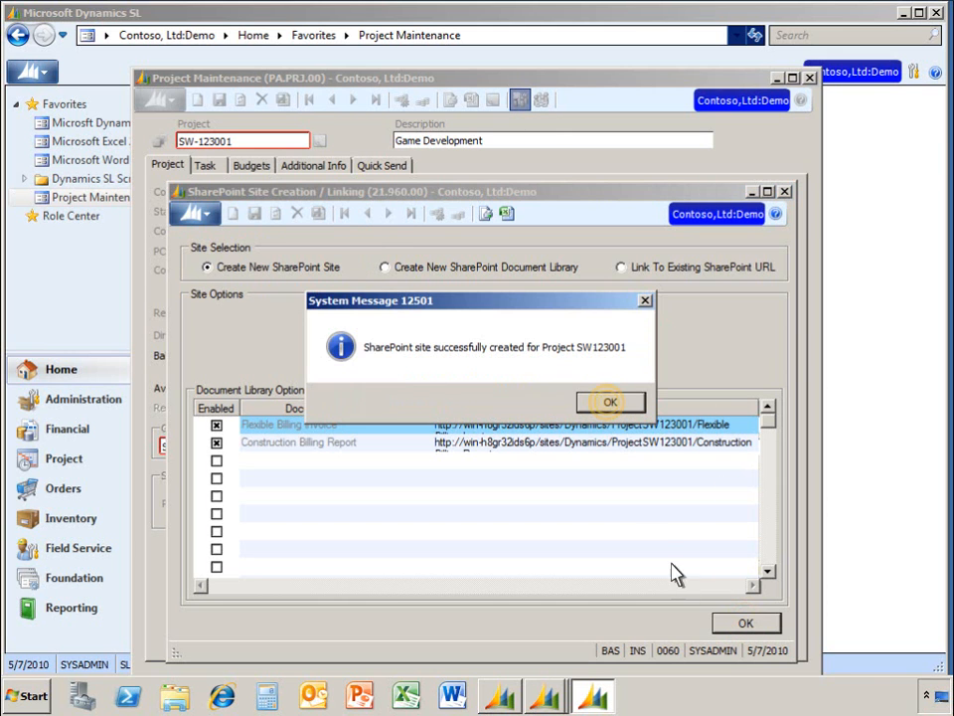
click(610, 405)
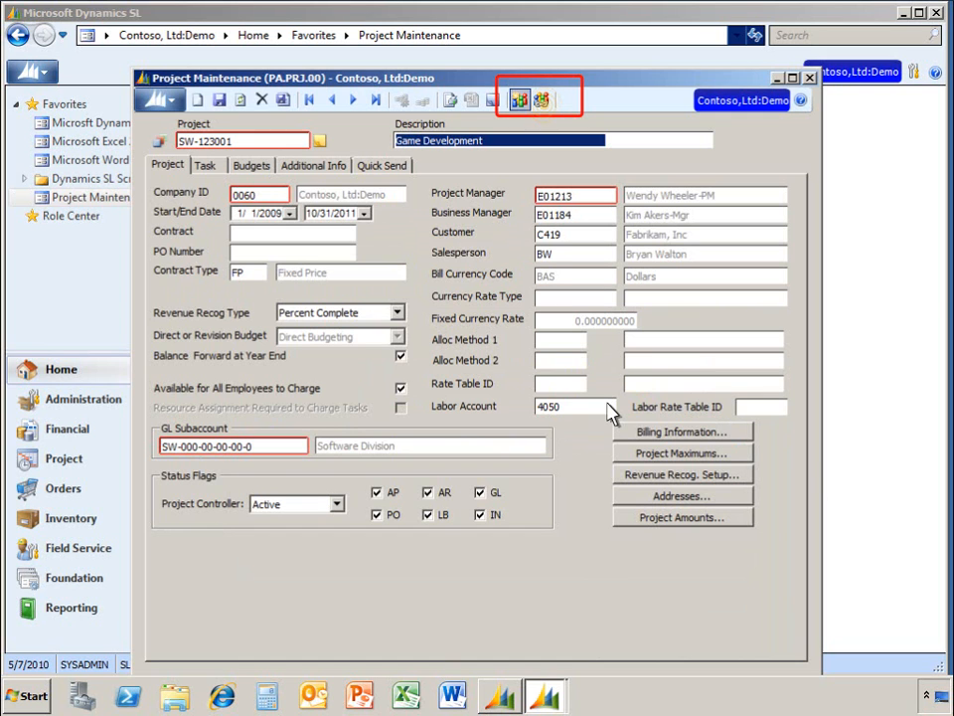
View the Game Development project's SharePoint site, and close both the site and Project Maintenance
click(544, 105)
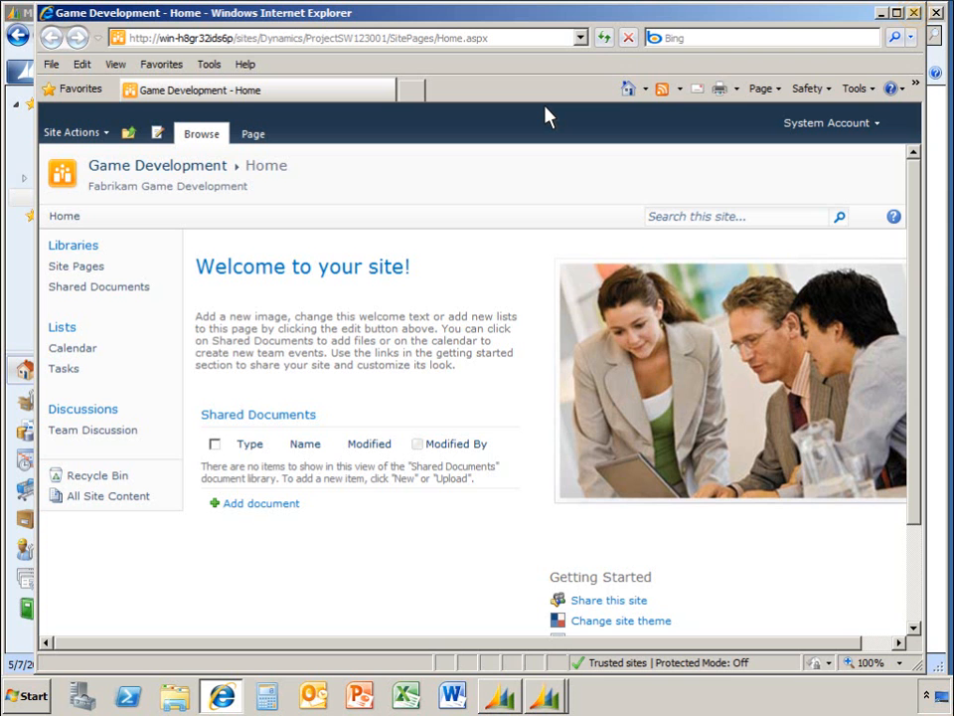
click(915, 14)
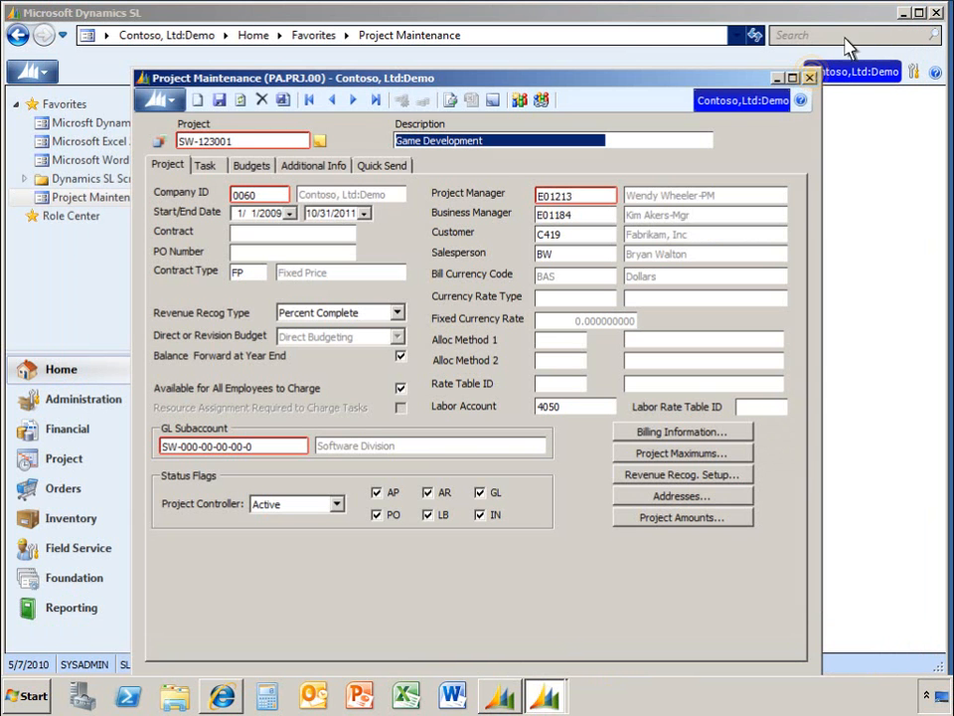
click(811, 77)
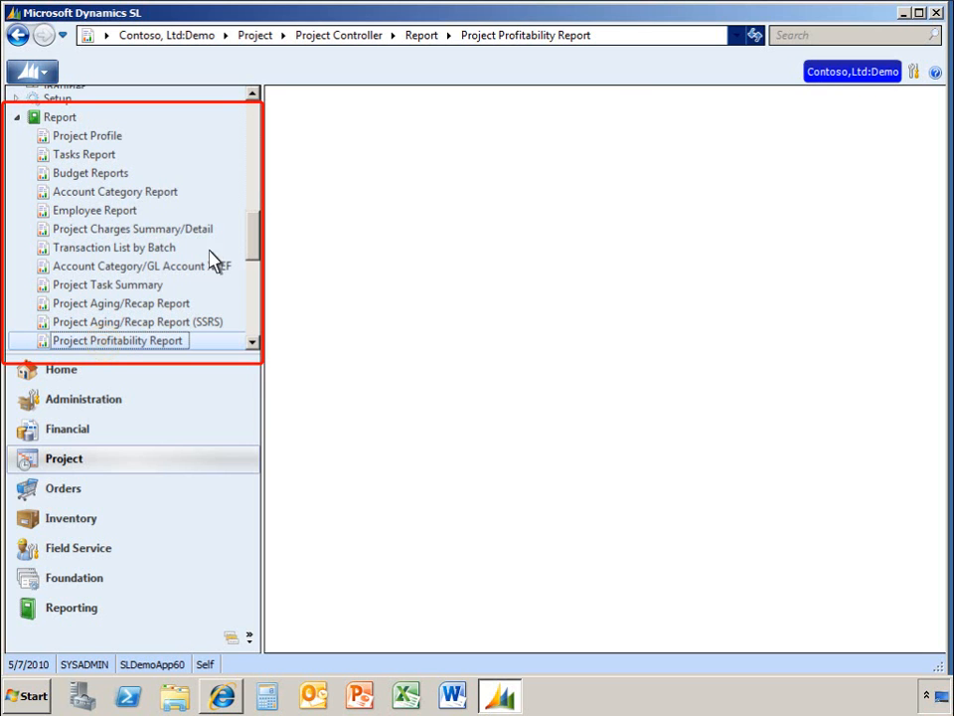
Open the Project Profitability Report and set its printer options to upload to SharePoint as a Microsoft Office Word file
click(107, 343)
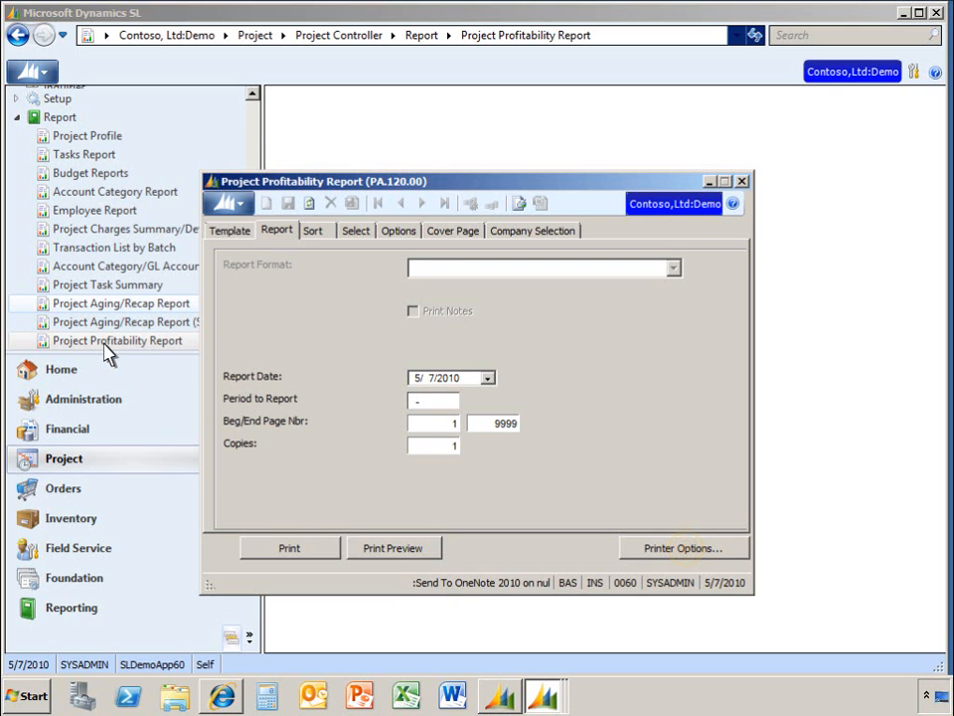
click(686, 549)
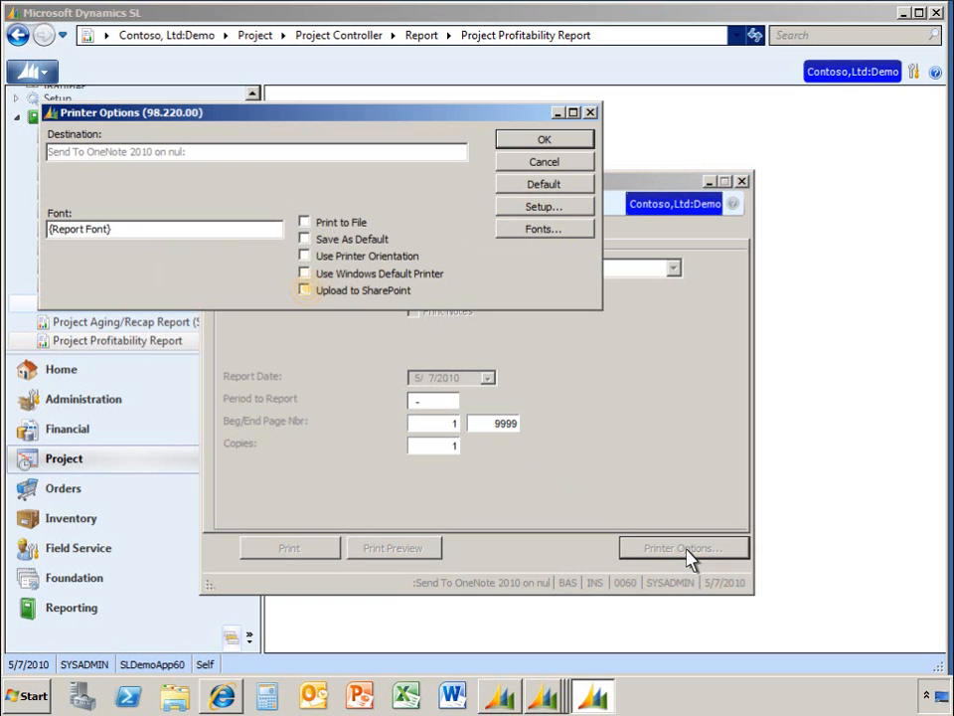
click(306, 291)
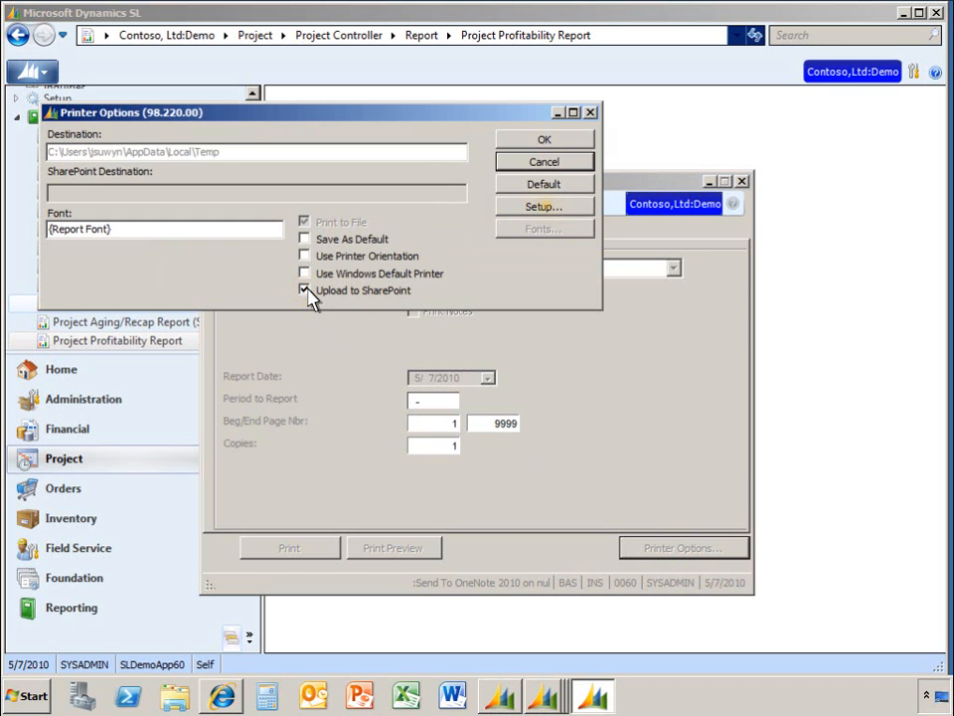
click(545, 207)
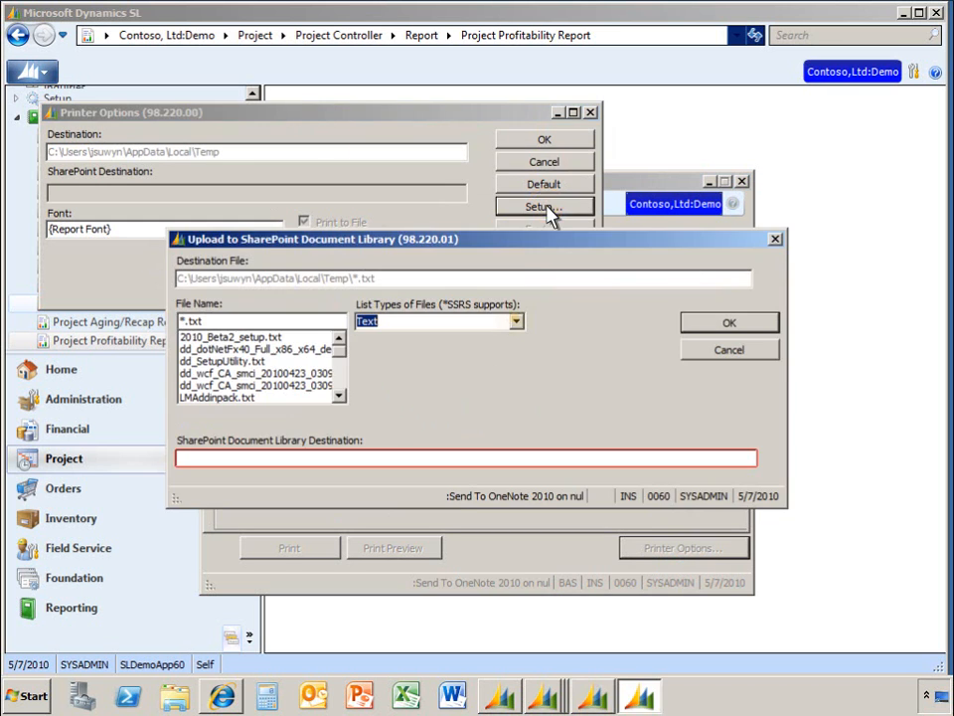
click(517, 323)
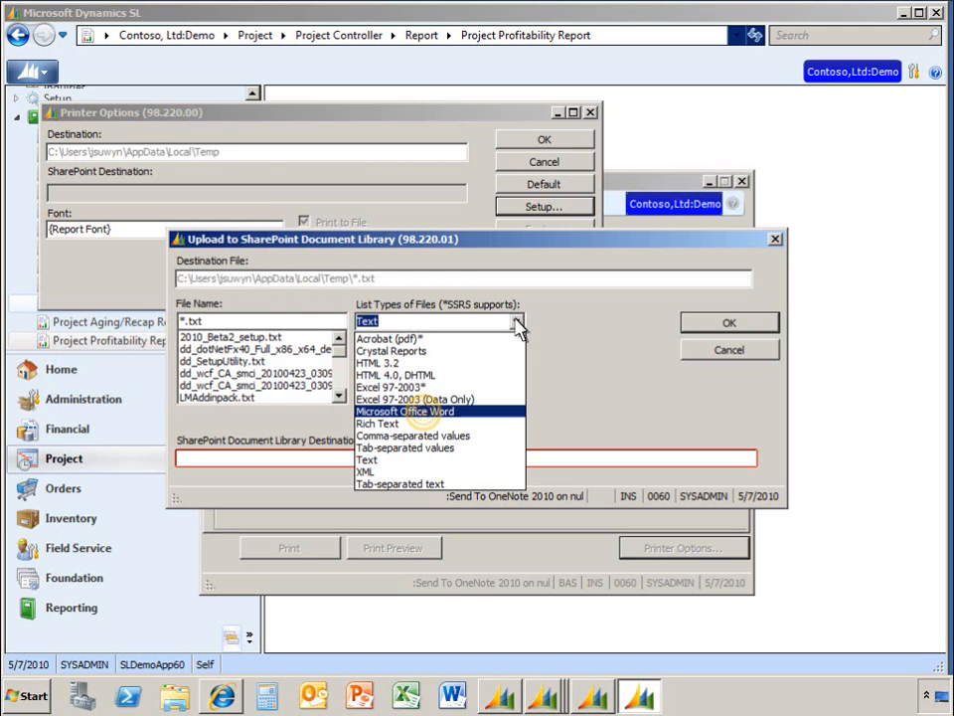
click(427, 412)
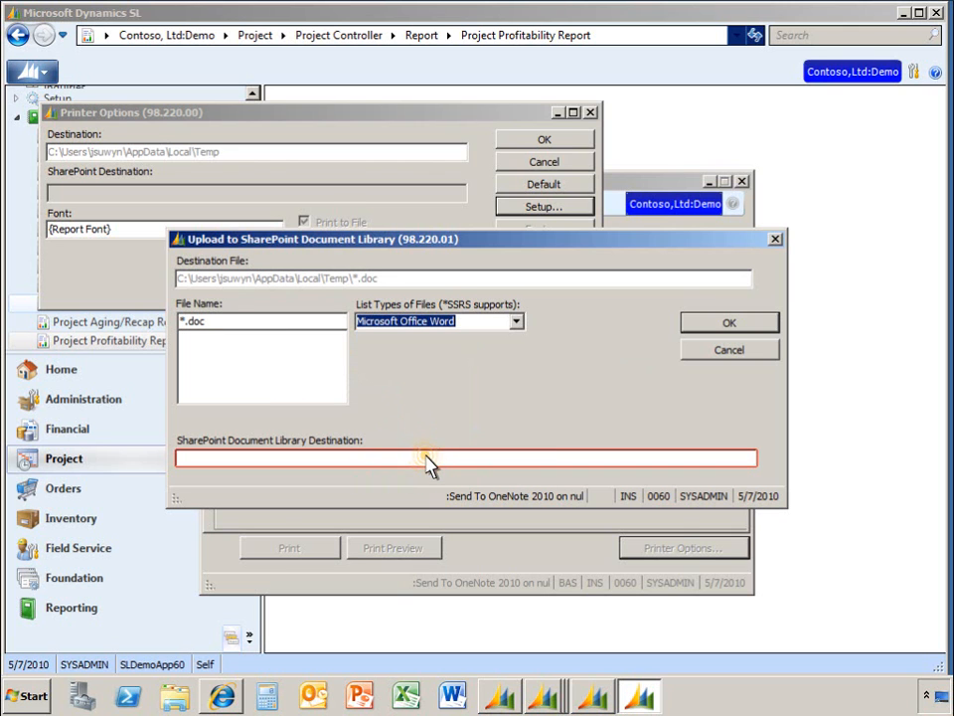
double_click(427, 460)
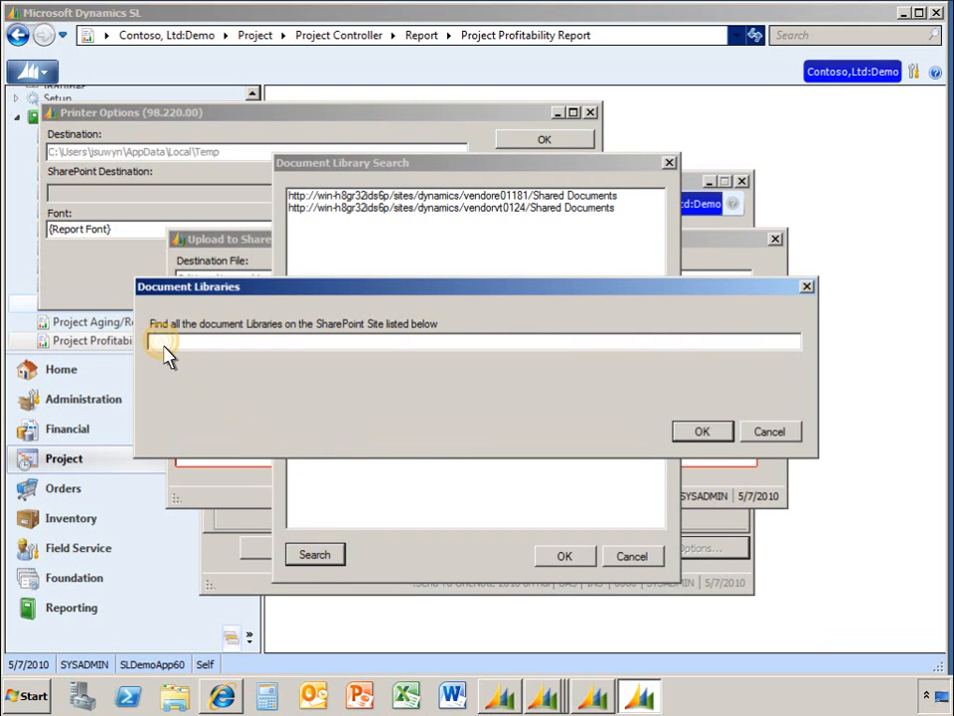
text(http://win-h8gr32ids6p/sites/Dynamics/ProjectSW123001/SitePages/Home.aspx)
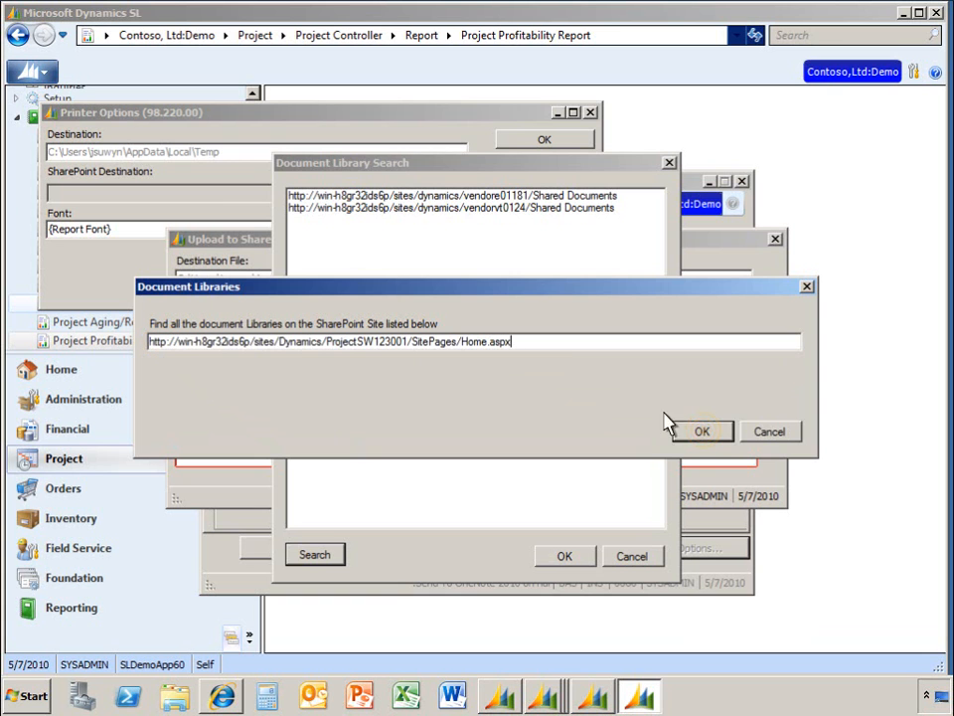
click(702, 432)
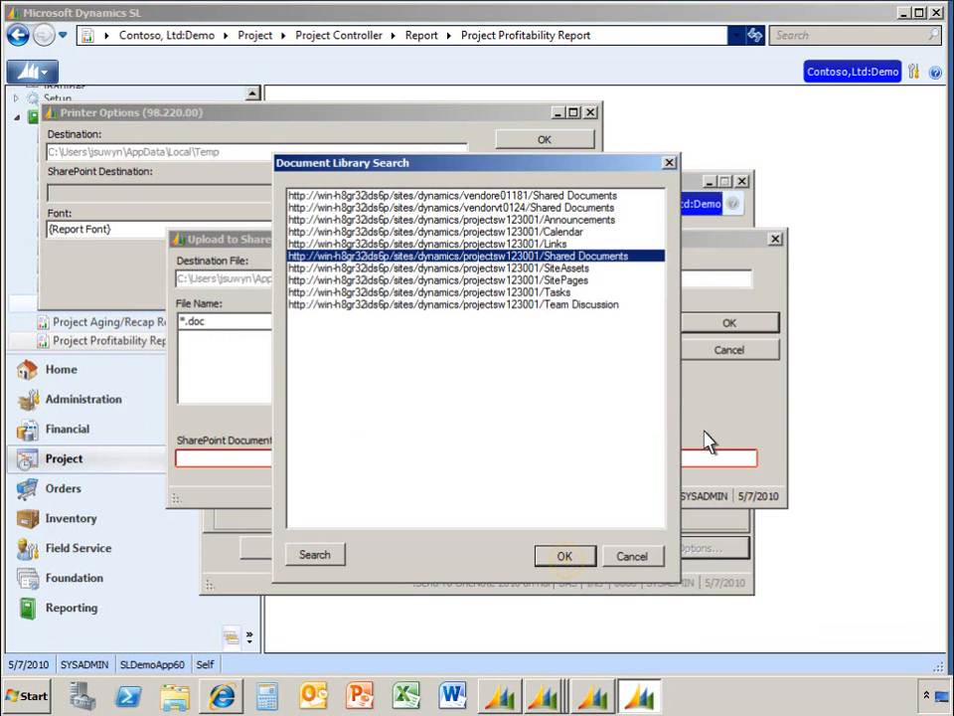
click(563, 557)
click(730, 326)
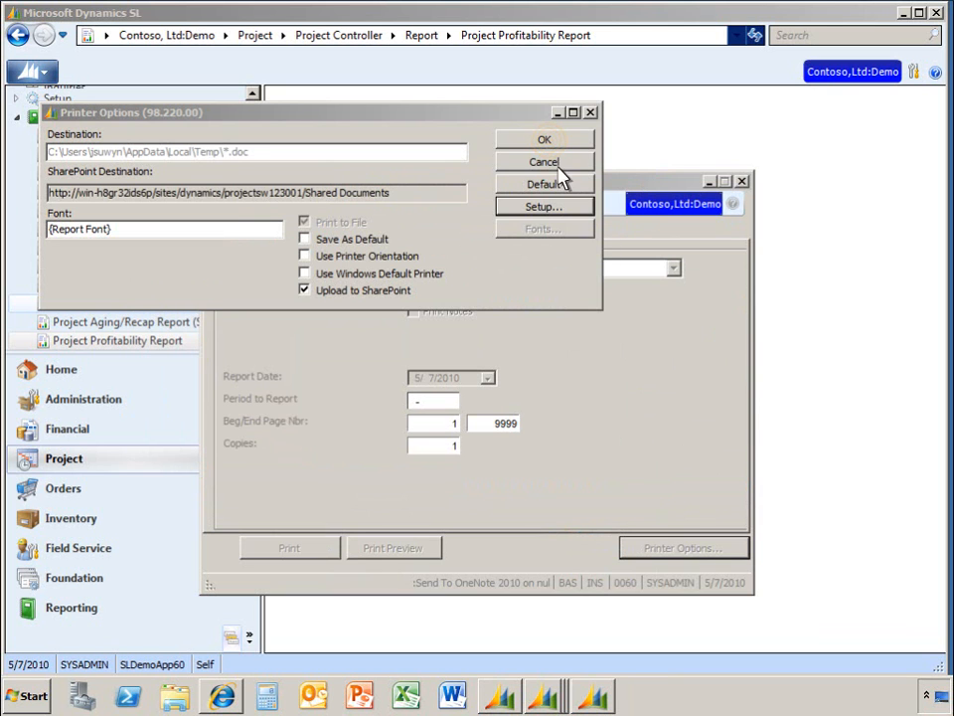
click(548, 144)
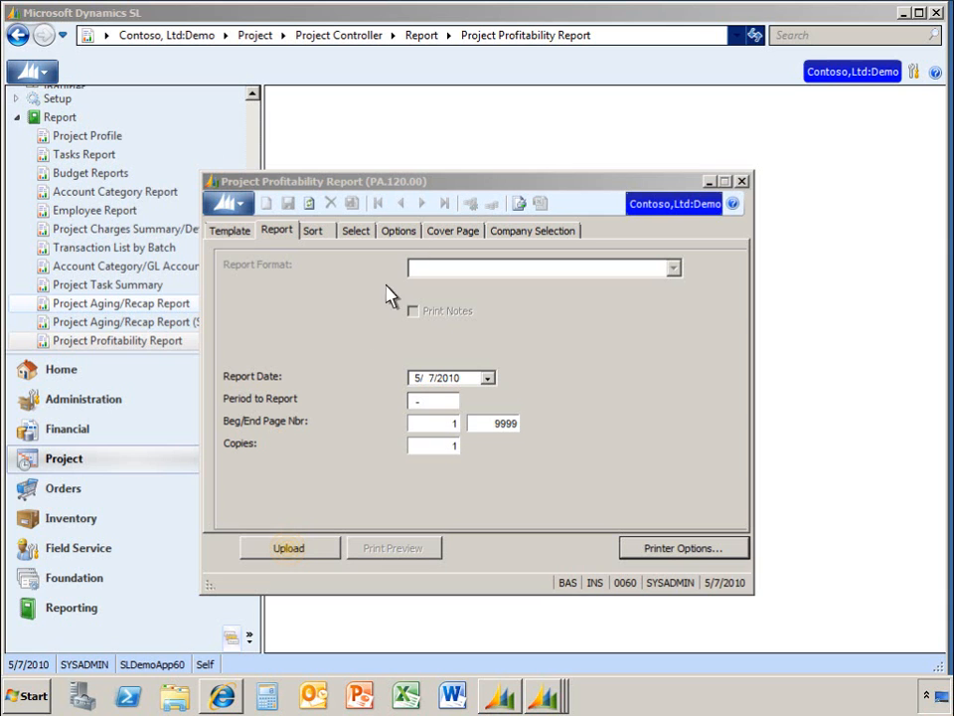
Upload the Project Profitability Report to SharePoint and check the Shared Documents list on the project site's home page
click(291, 547)
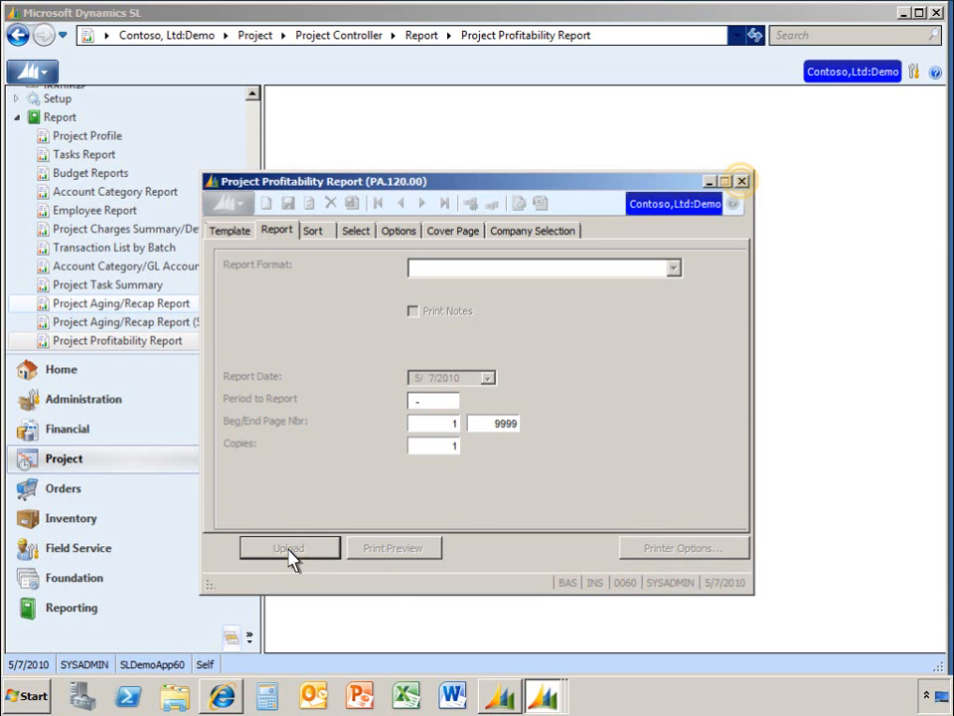
click(742, 182)
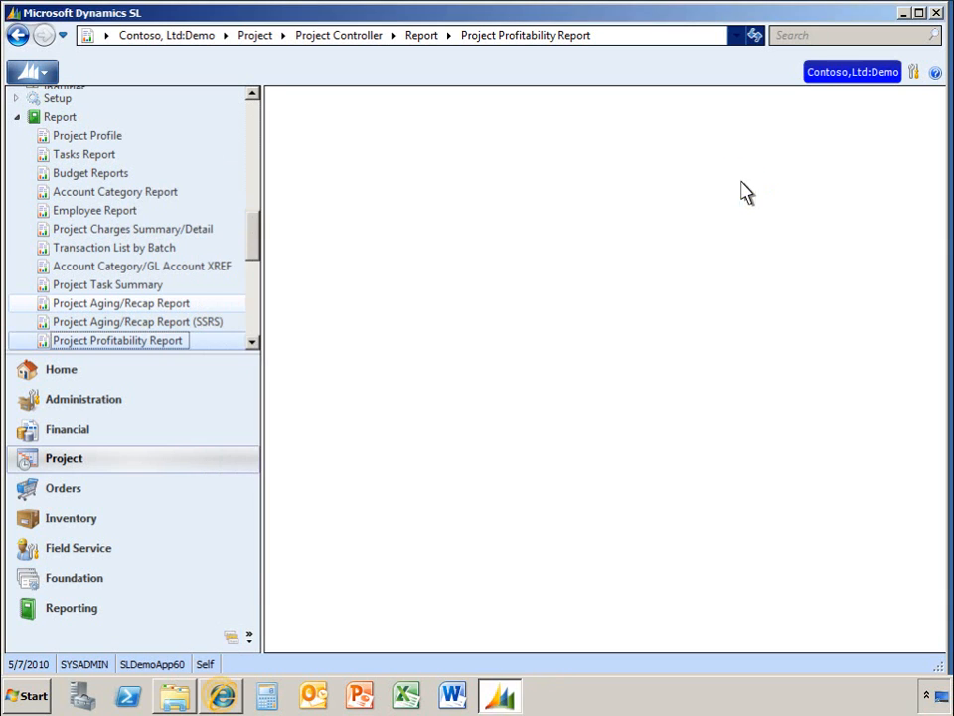
click(222, 696)
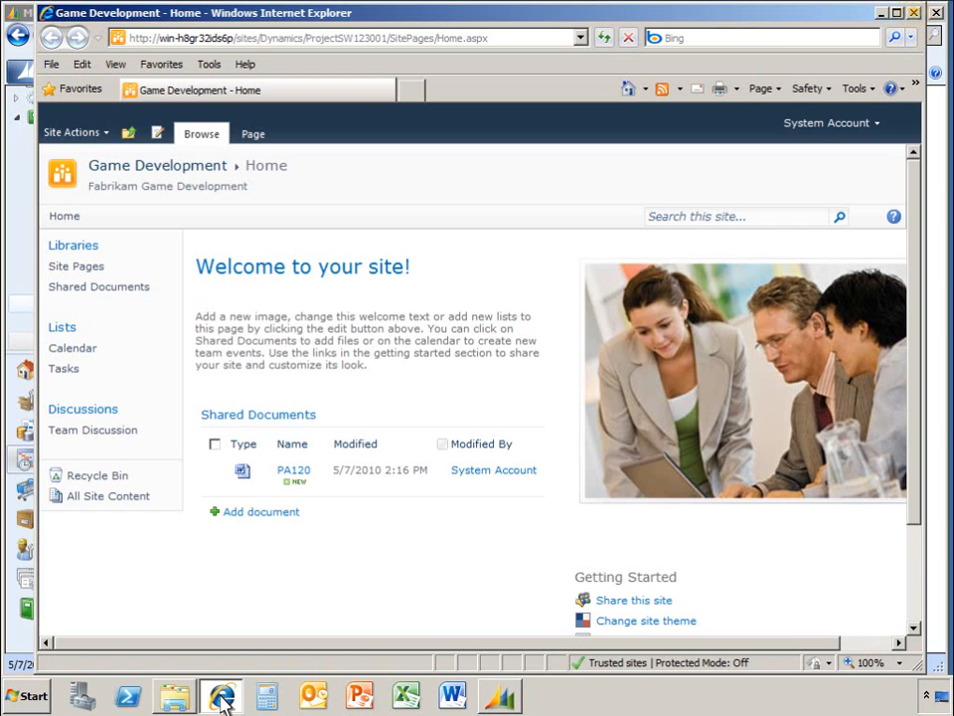
click(914, 13)
Print the final Company 0060 invoices dated 5/7/2010 from Invoice Print in Flexible Billings and close the screen
click(85, 261)
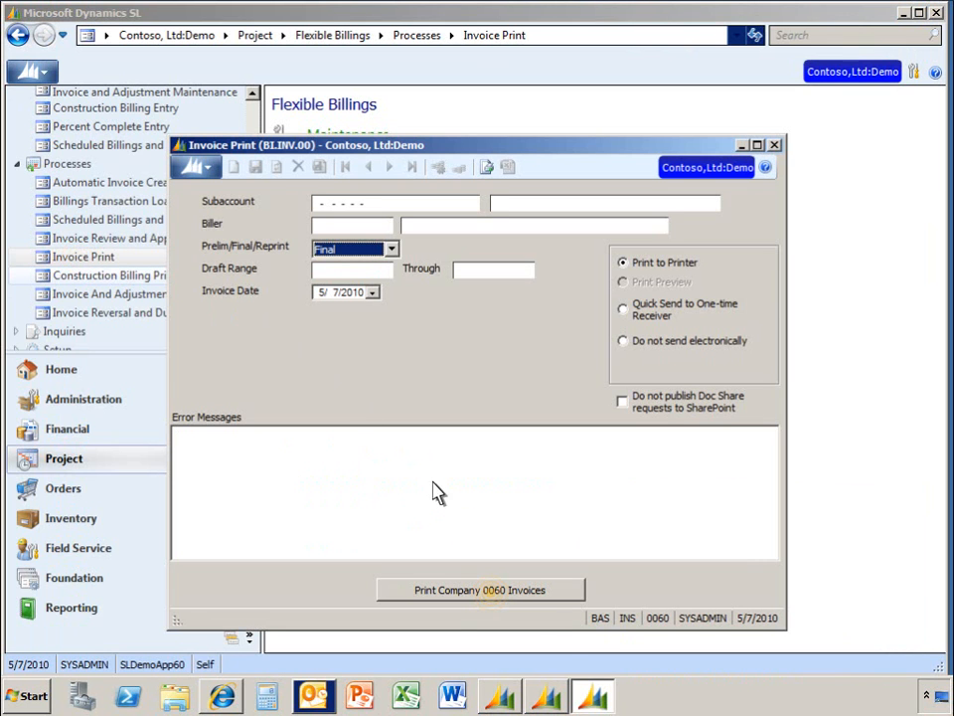
click(492, 592)
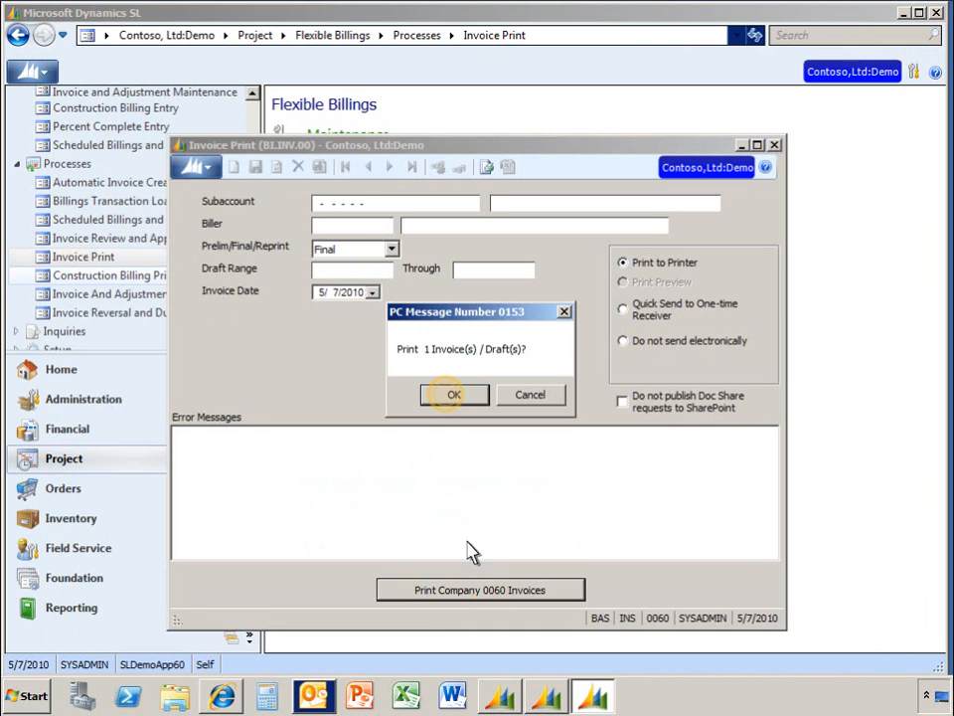
click(449, 395)
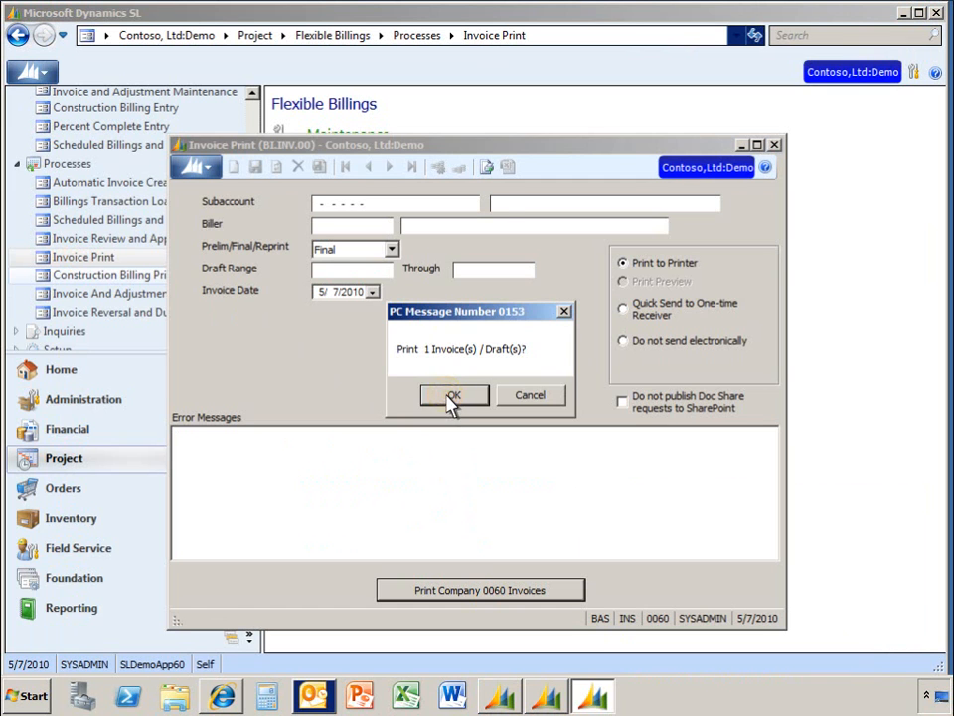
click(775, 147)
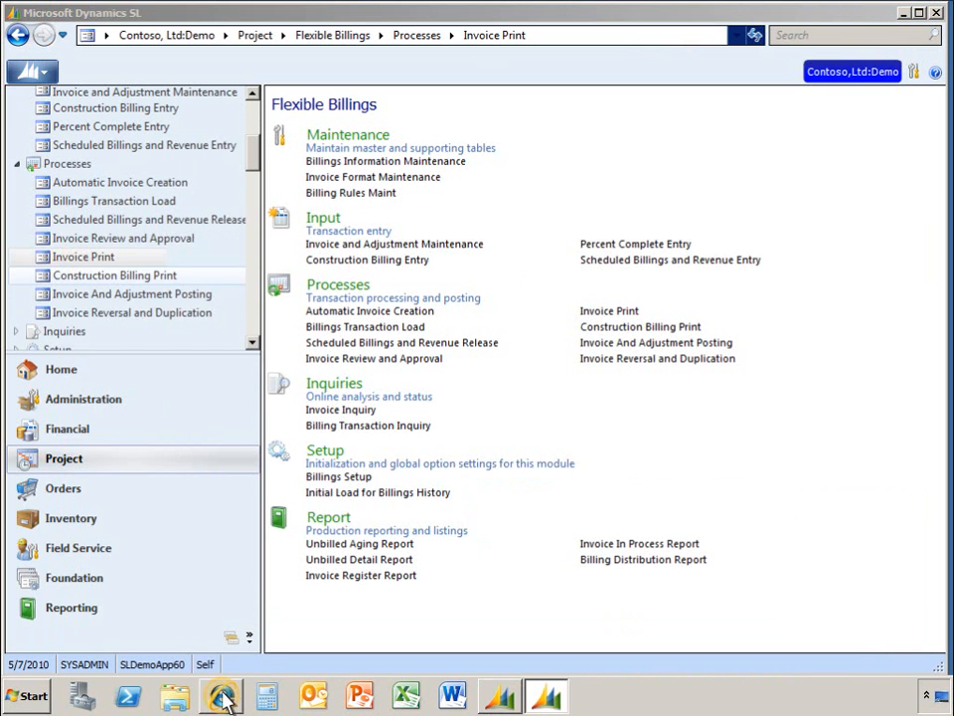
Switch to Internet Explorer and examine the project site's Flexible Billing Invoice library for the published invoice
click(221, 698)
click(96, 318)
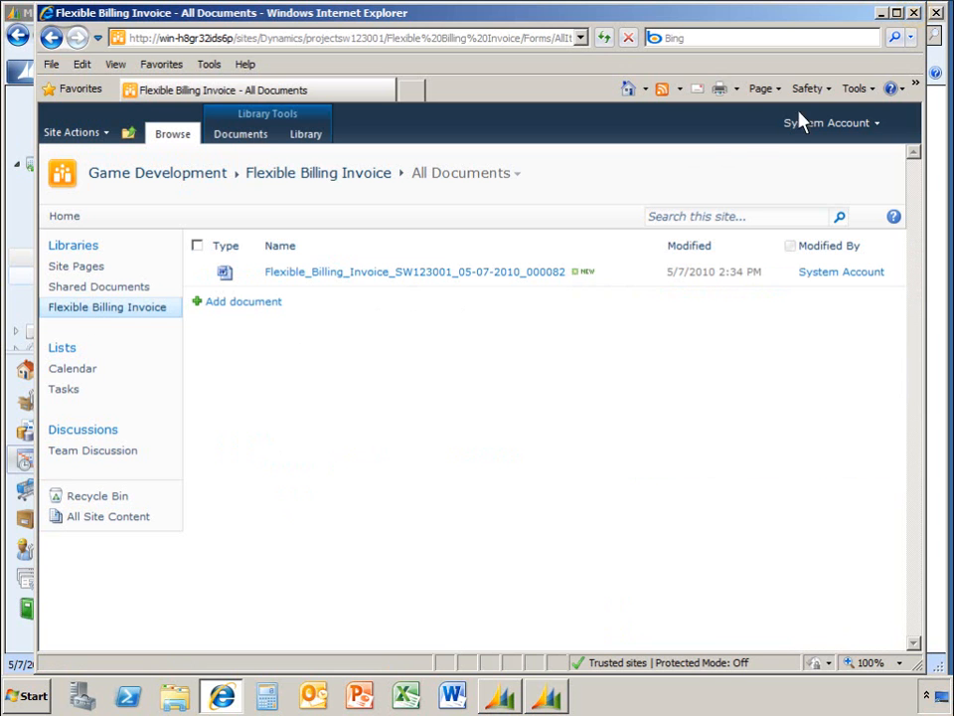
click(917, 15)
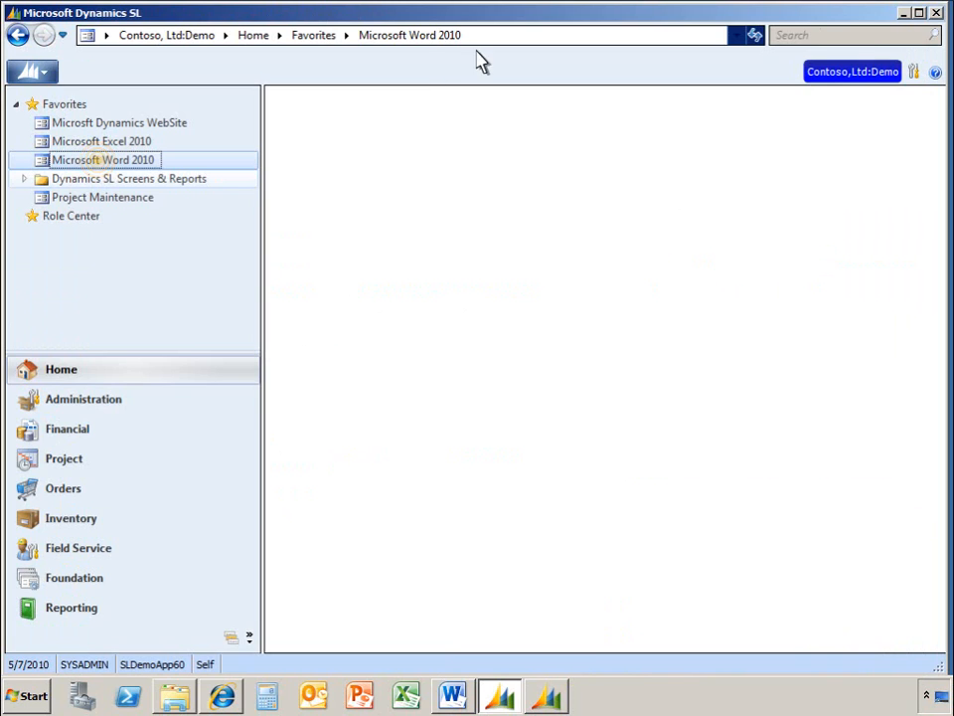
Open Microsoft Word 2010 from the favorites, review the Save to SharePoint locations for the Statement of Work document, and close it
click(100, 168)
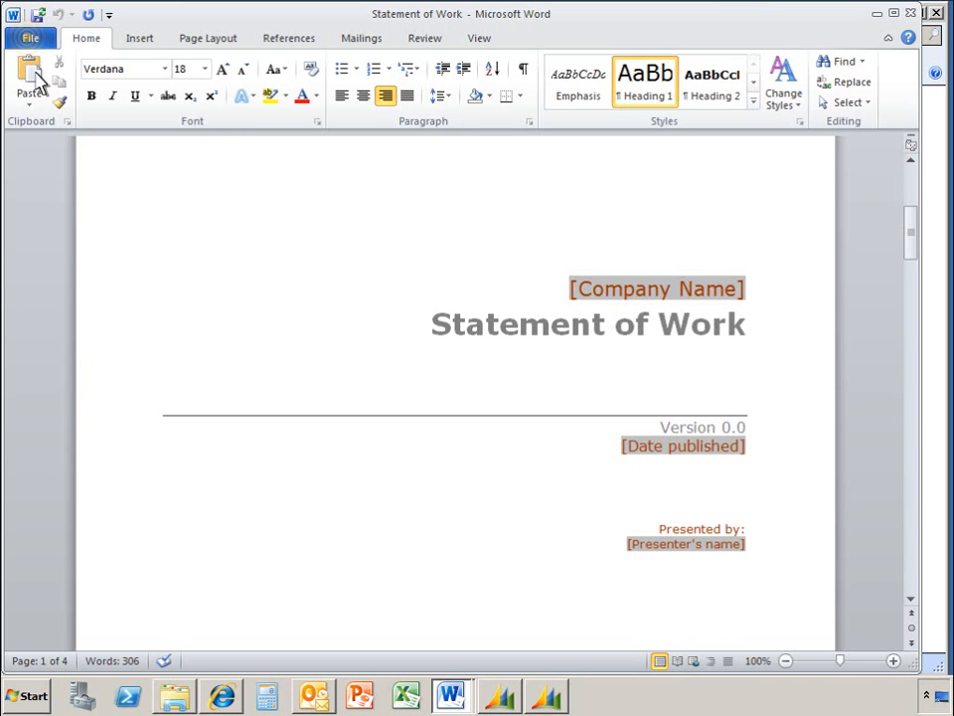
click(30, 37)
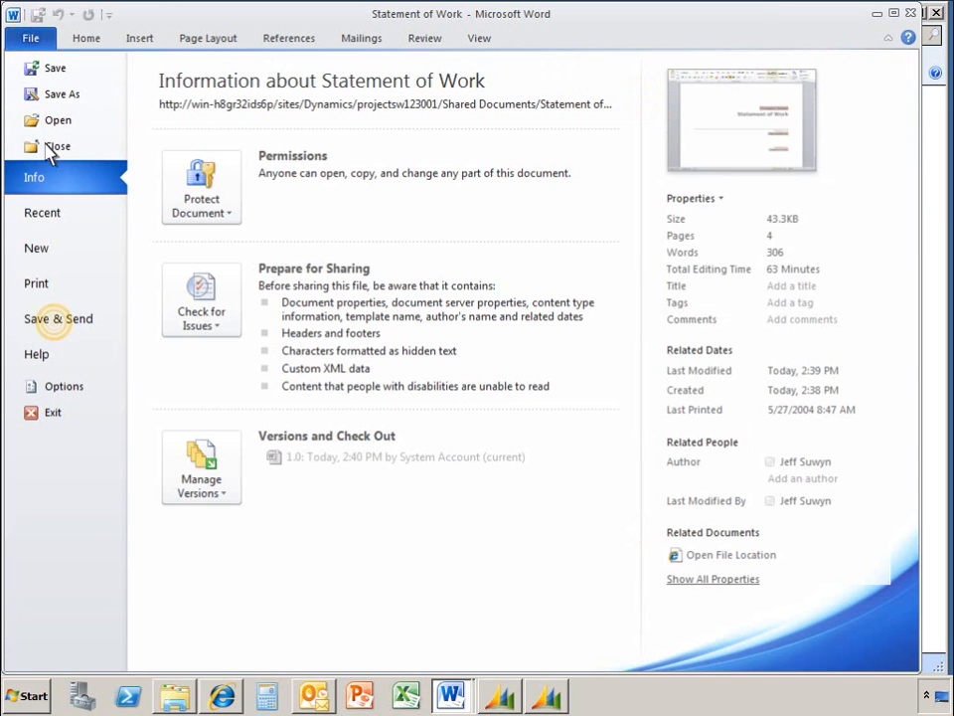
click(57, 325)
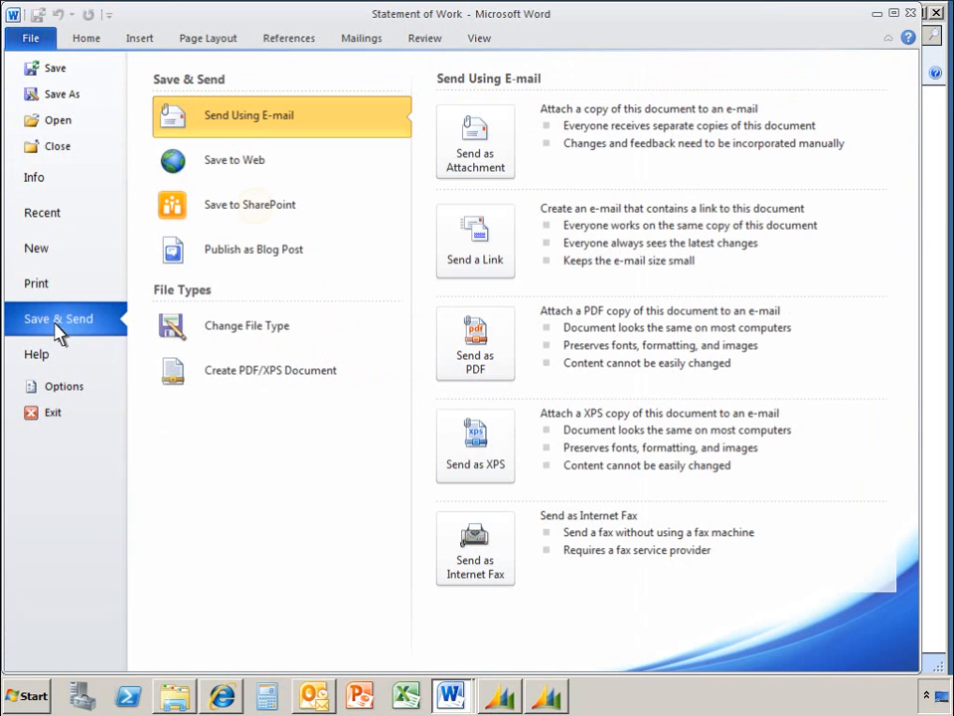
click(259, 217)
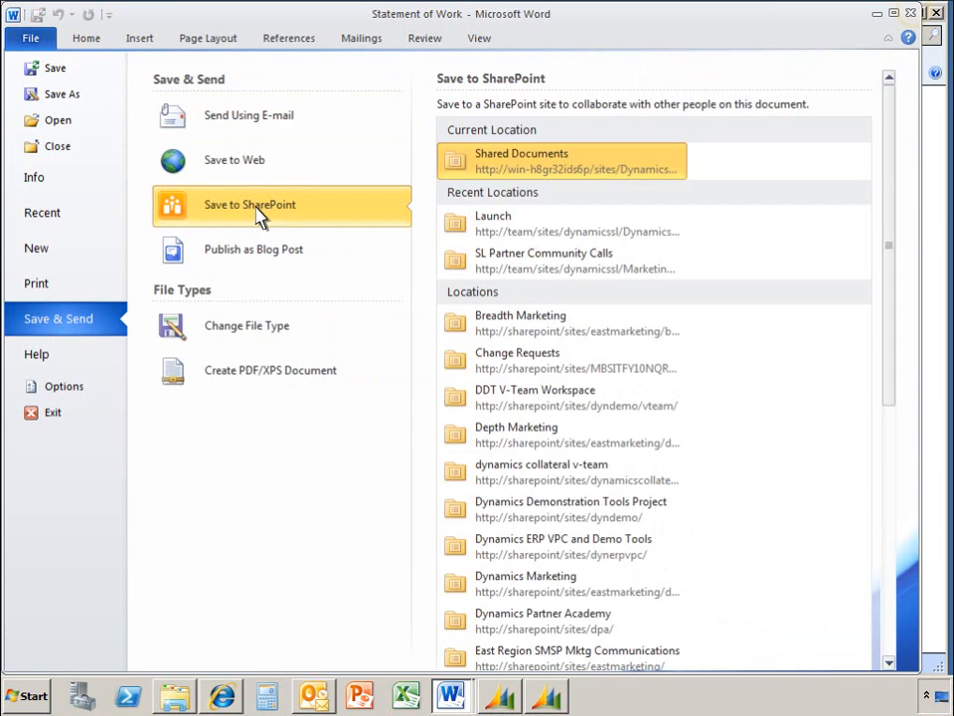
click(915, 14)
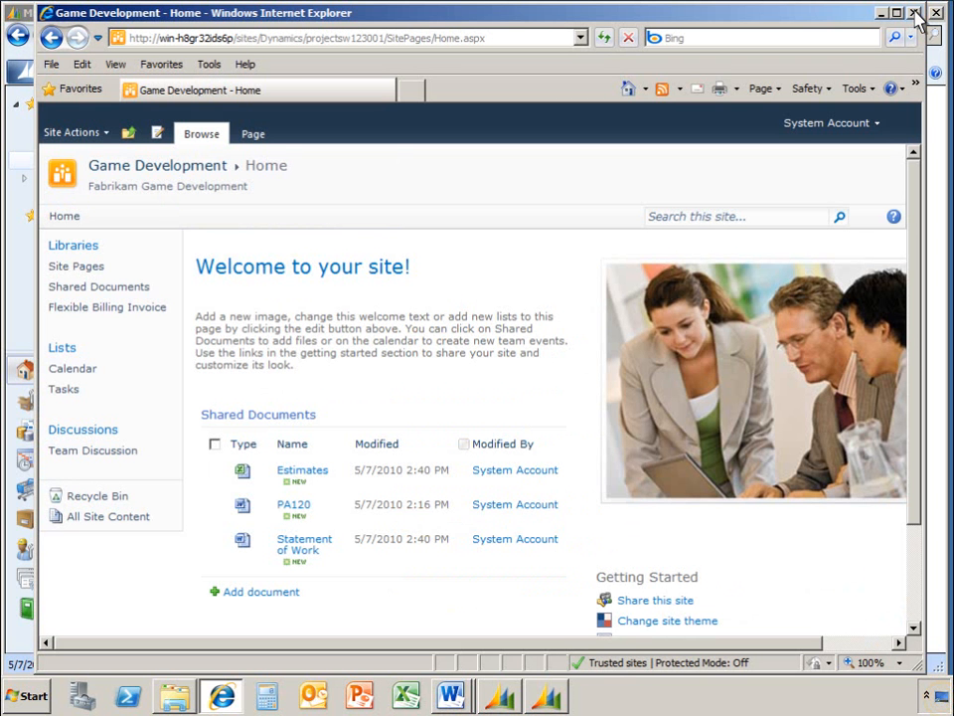